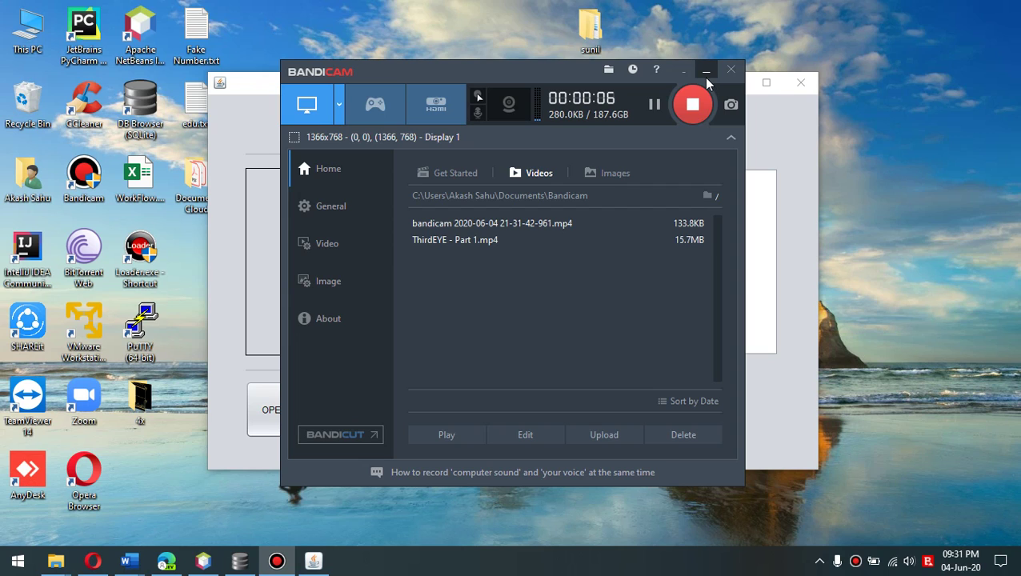
Minimize the Bandicam recorder to reveal the empty ThirdEye FaceMatch window
click(707, 77)
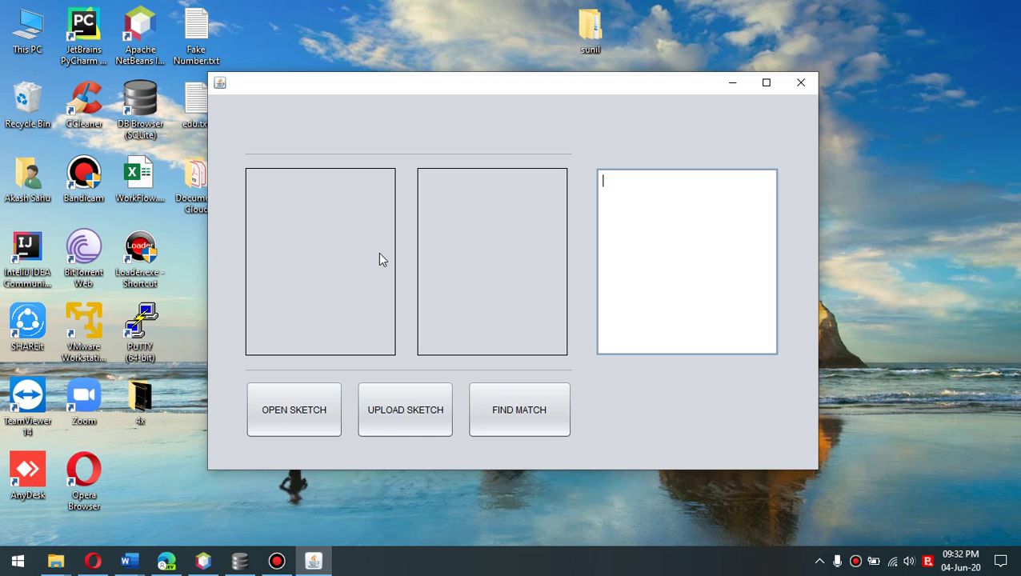
Open the a-sharukh-1.jpg sketch and dismiss the image path message
click(305, 396)
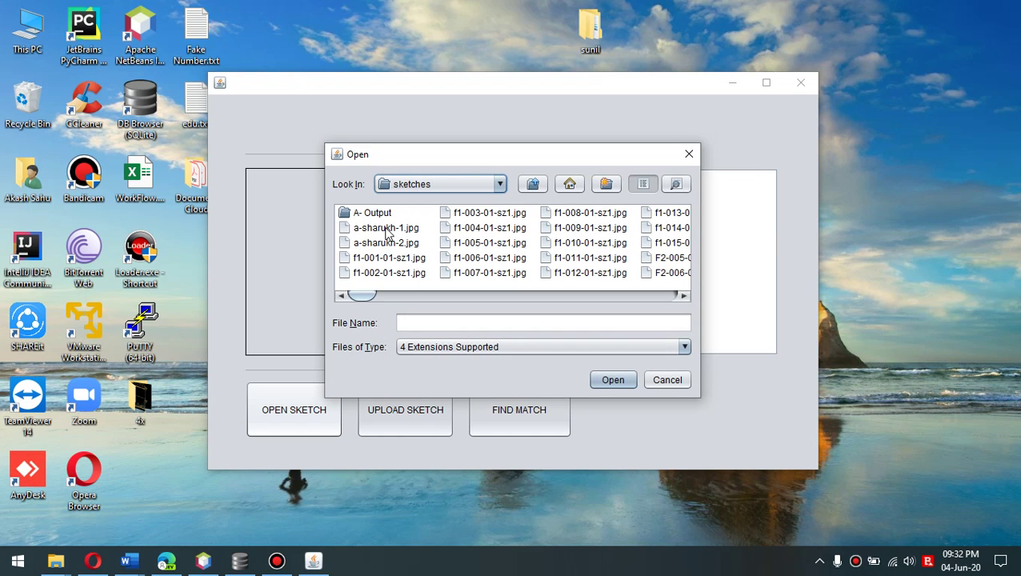
click(387, 229)
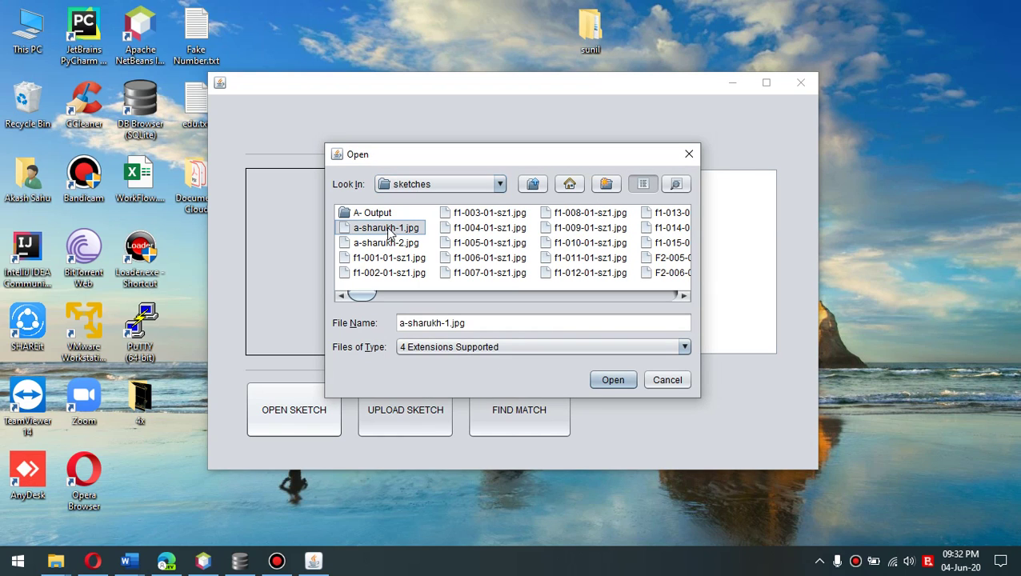
click(612, 381)
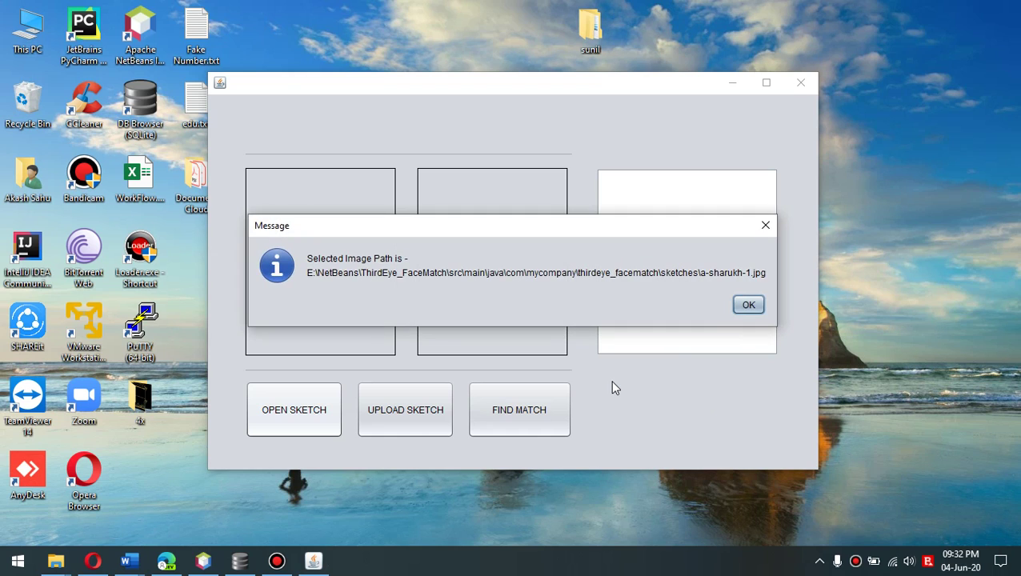
click(746, 306)
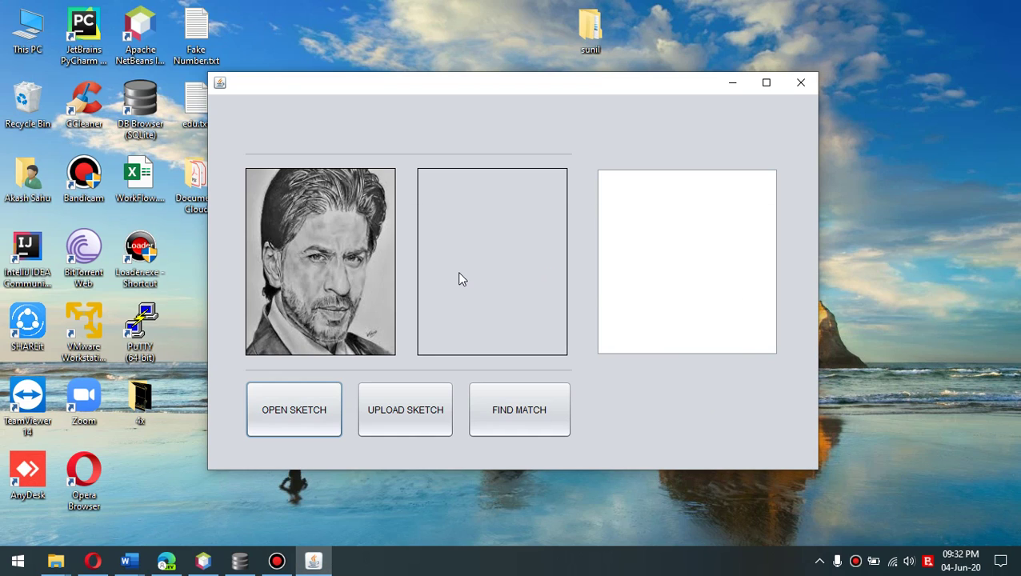
Load f1-001-01-sz1.jpg instead as the sketch, acknowledging the path message
click(308, 400)
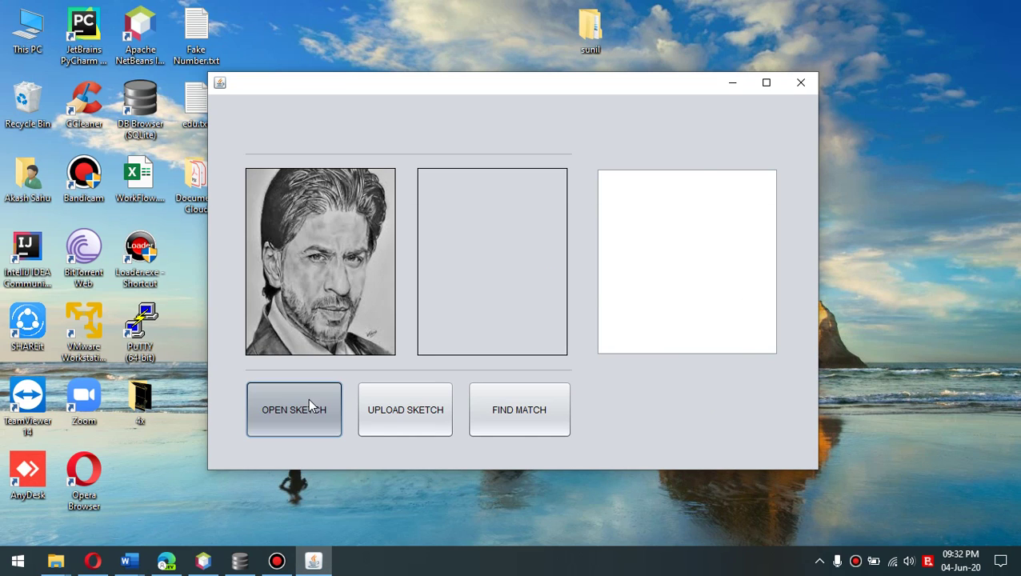
click(365, 261)
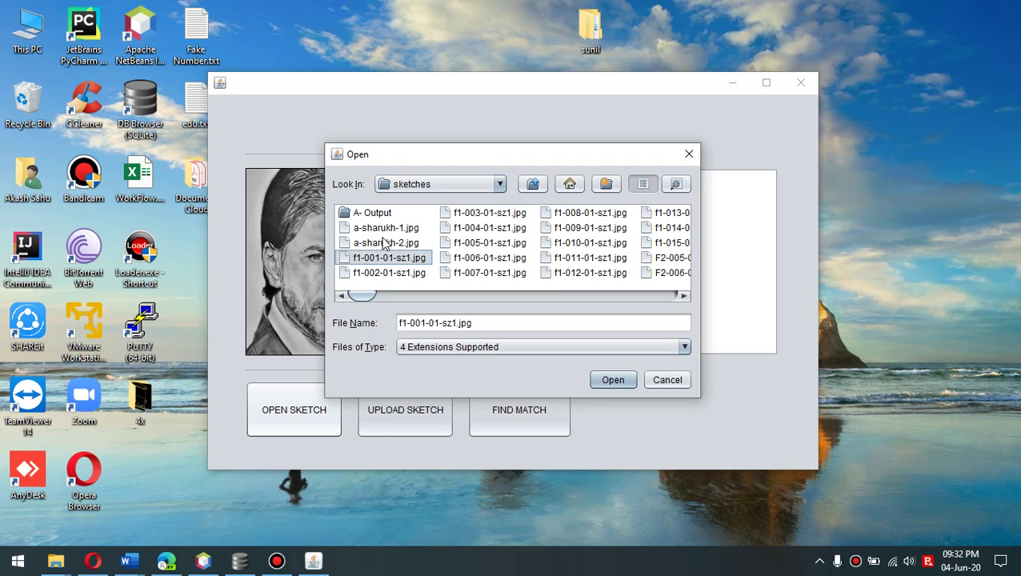
click(380, 259)
double_click(341, 258)
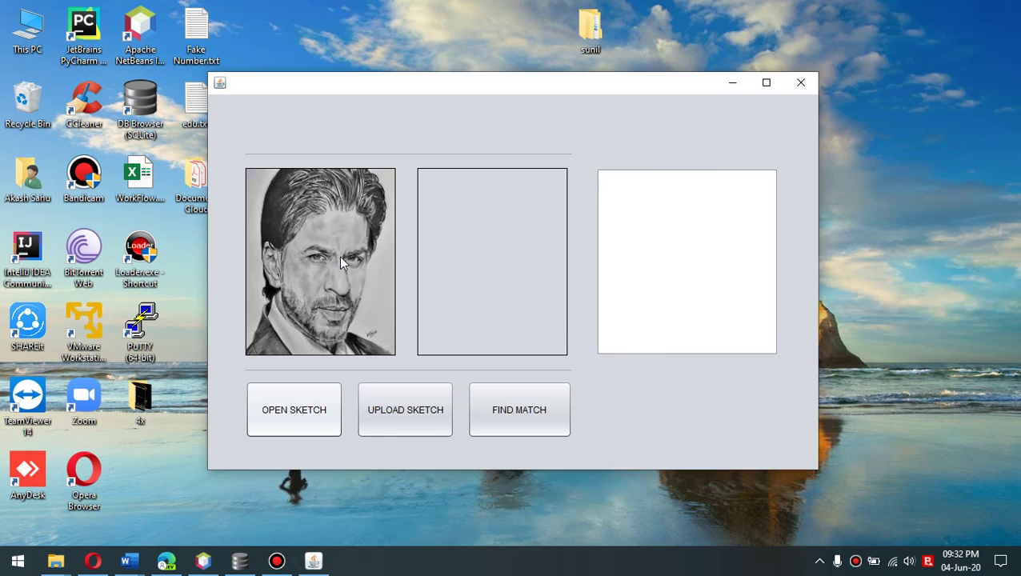
click(743, 310)
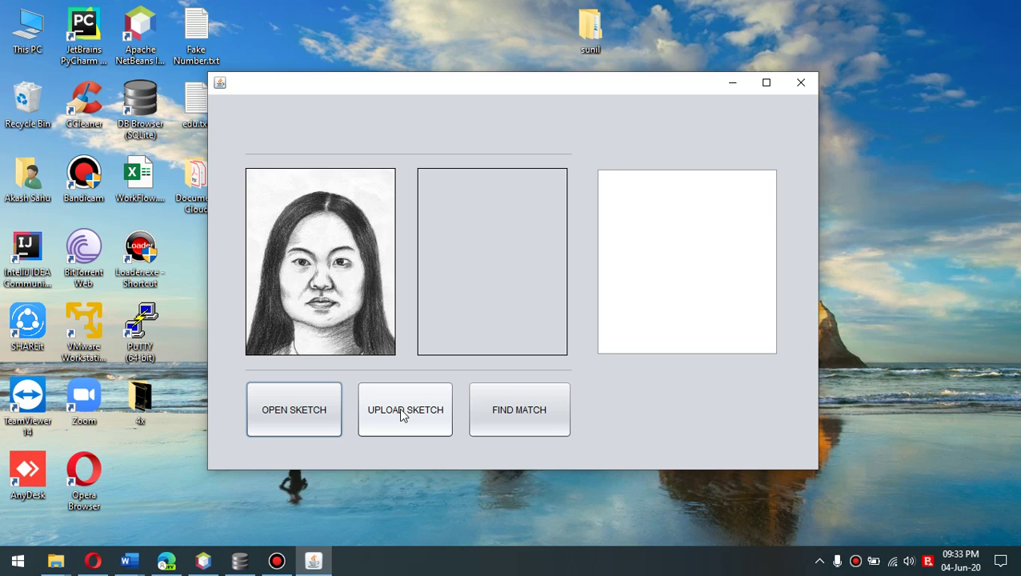
Upload the sketch and find its match, f1-002-01.jpg, at 70.42955 similarity, 100.0 confidence
click(402, 414)
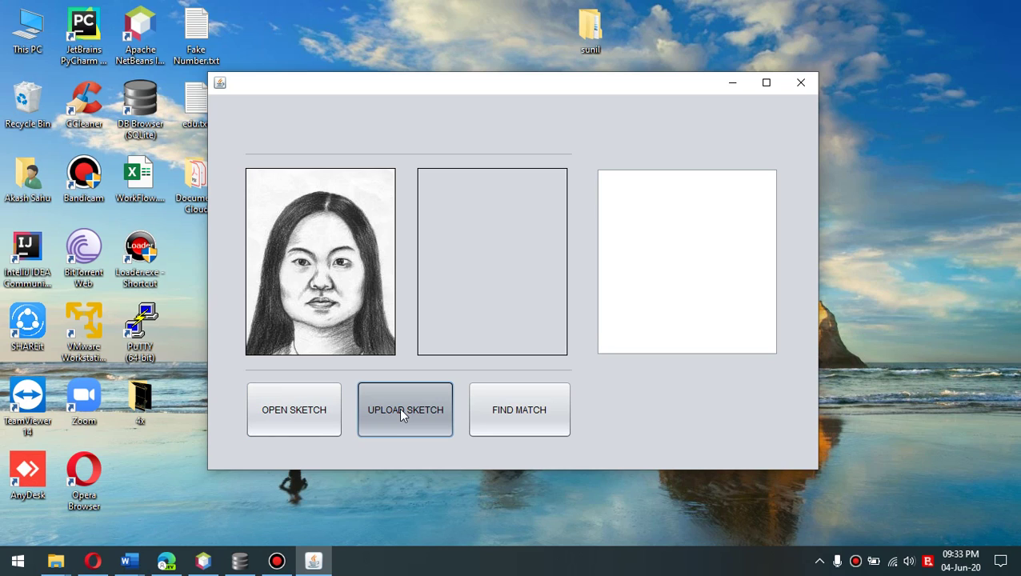
click(579, 305)
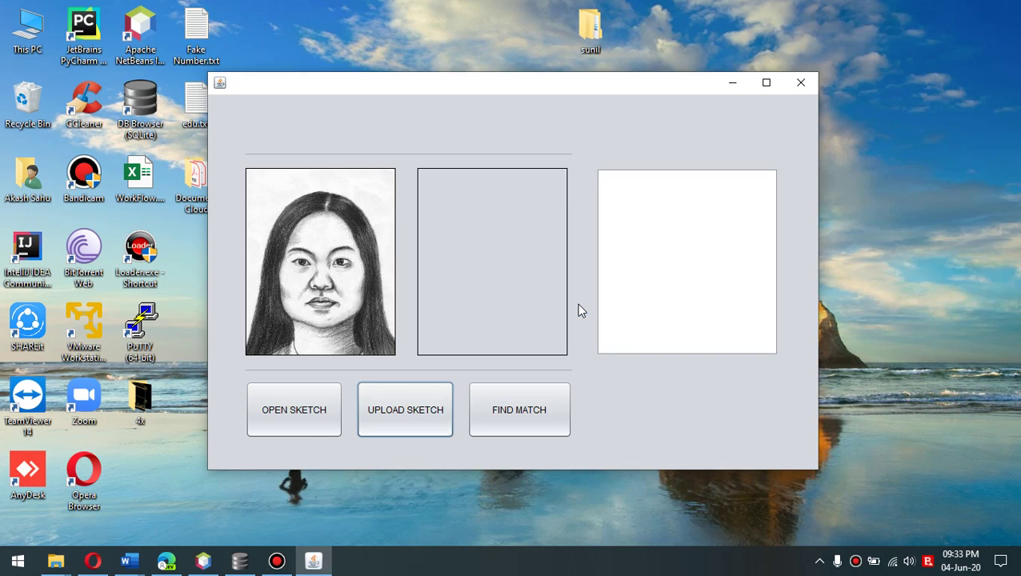
click(509, 416)
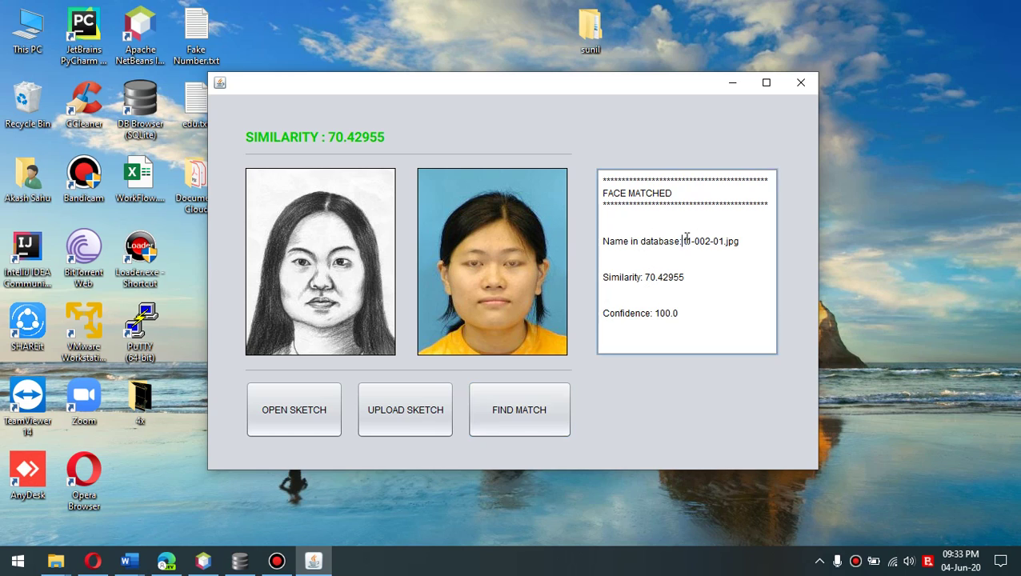
drag(682, 241, 740, 241)
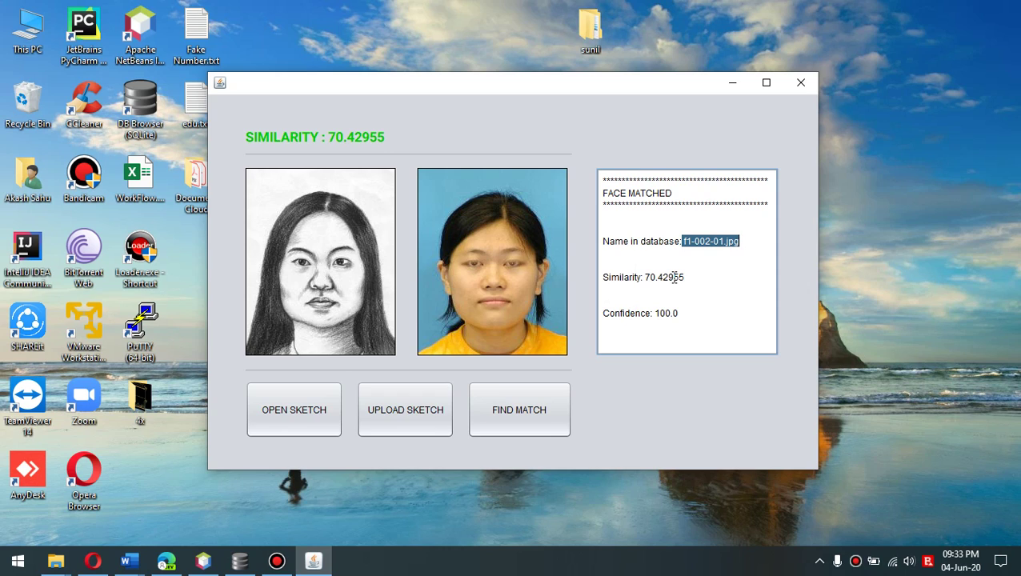
click(626, 265)
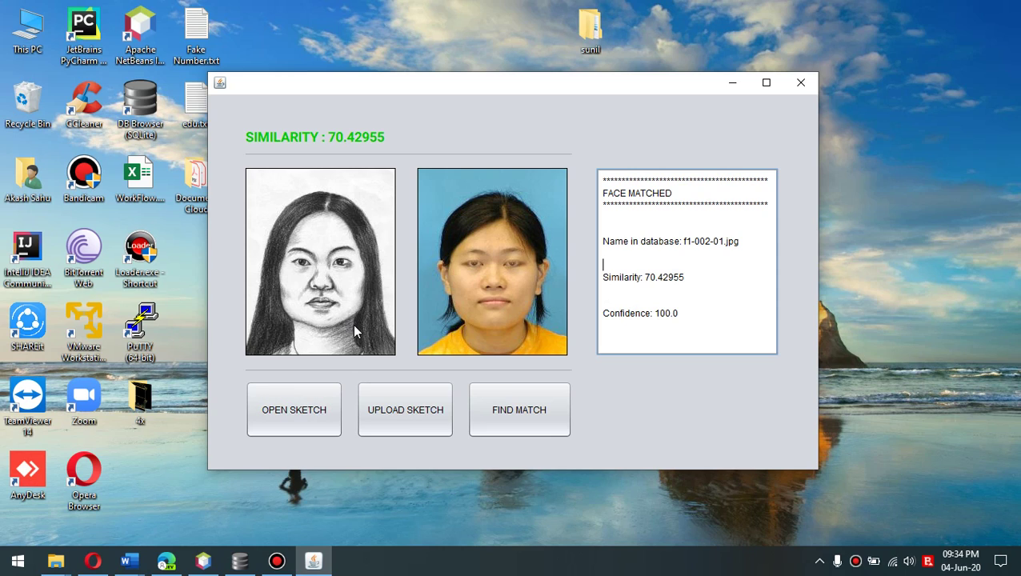
Load and upload a-sharukh-1.jpg, matching it to a-sharukh.jpg at 95.97757 similarity
click(301, 412)
double_click(376, 228)
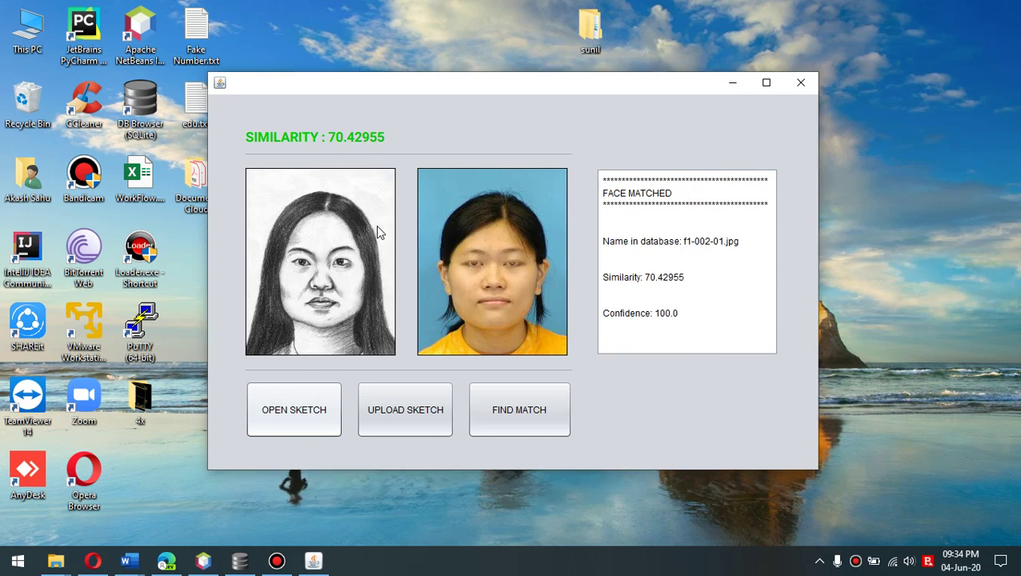
click(747, 305)
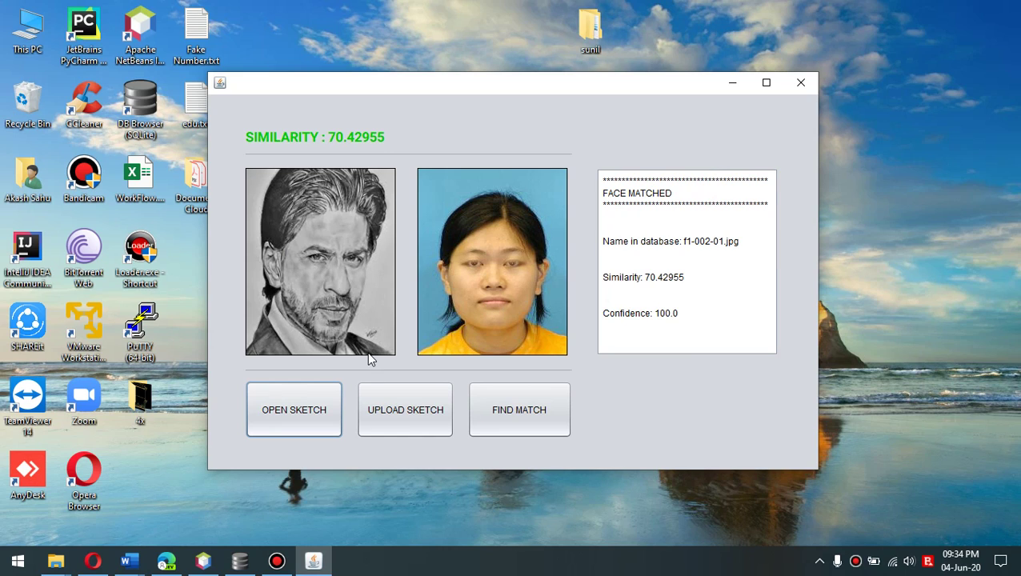
click(393, 418)
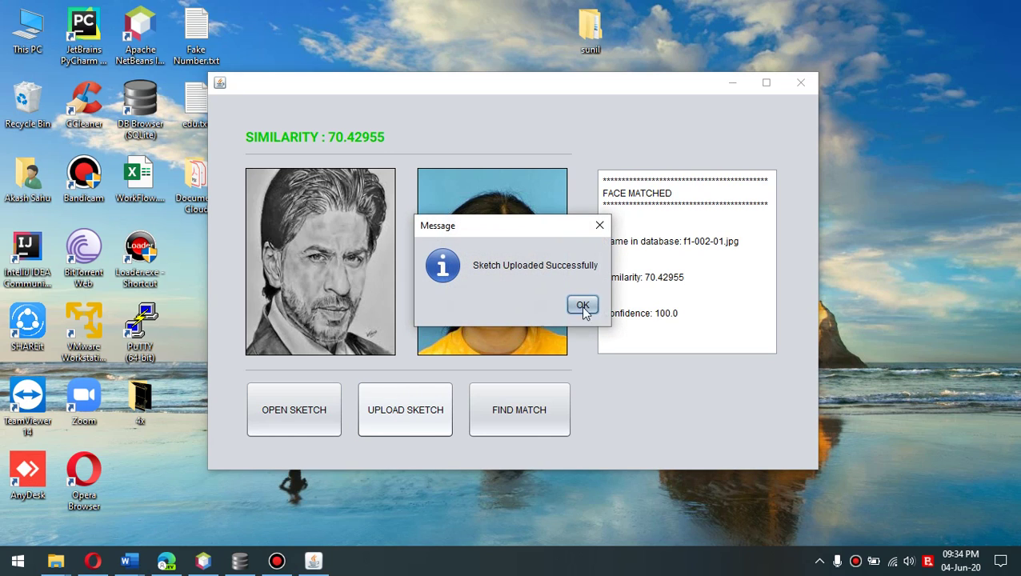
click(585, 310)
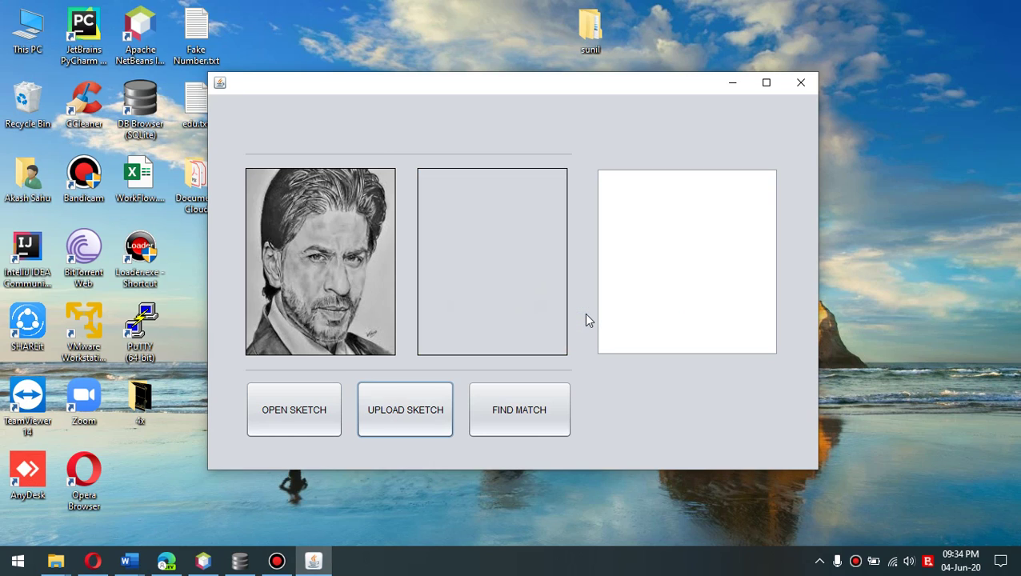
click(515, 413)
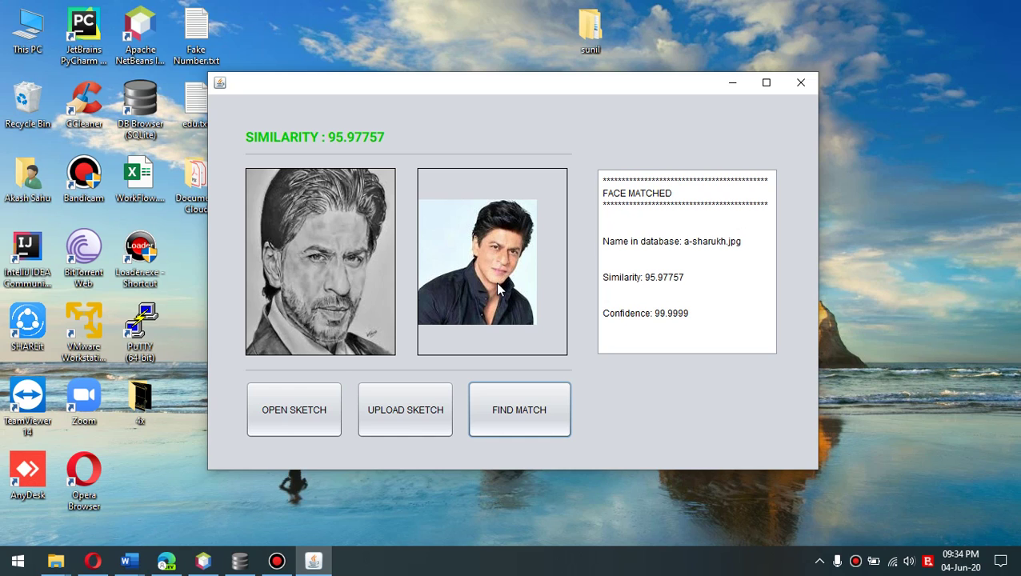
Load and upload the a-sharukh-2.jpg profile sketch, matching a-sharukh.jpg at 94.834114 similarity
click(309, 388)
double_click(393, 243)
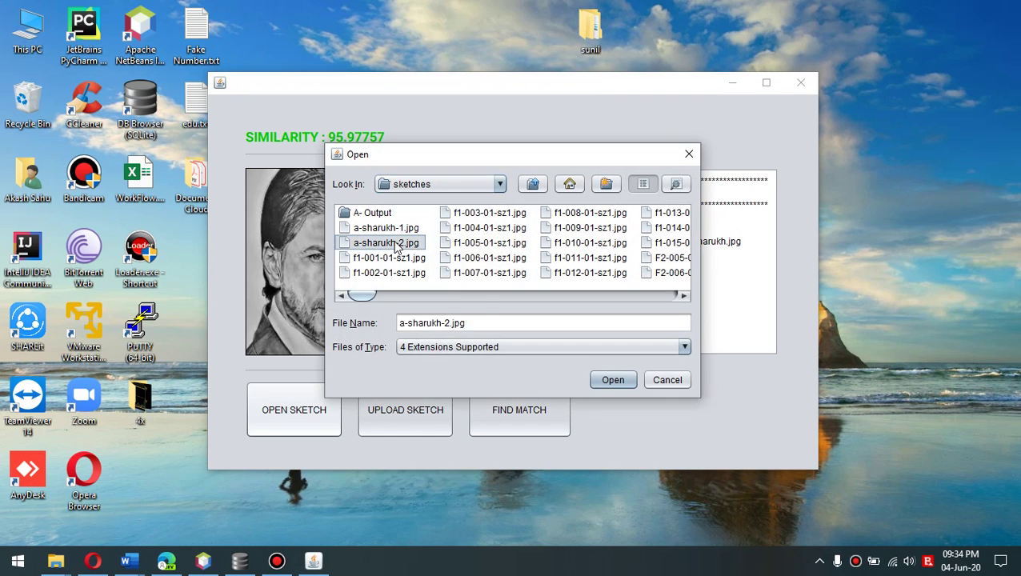
click(747, 306)
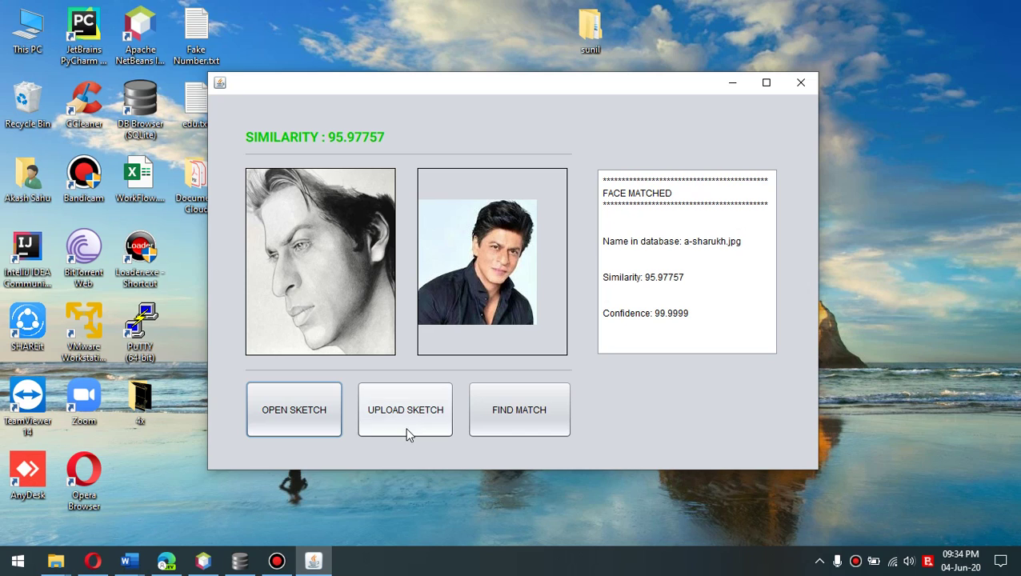
click(424, 416)
click(581, 303)
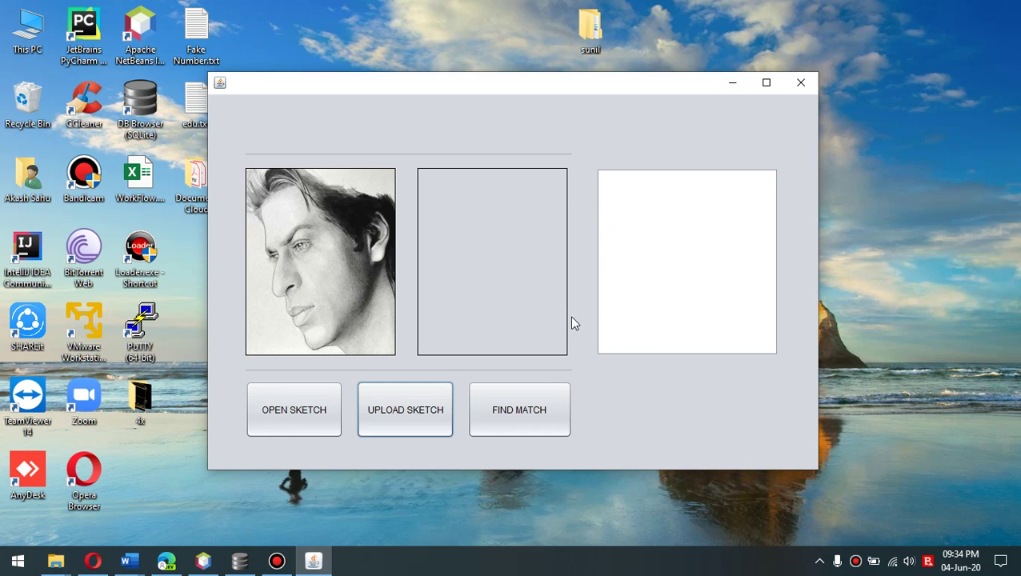
click(534, 409)
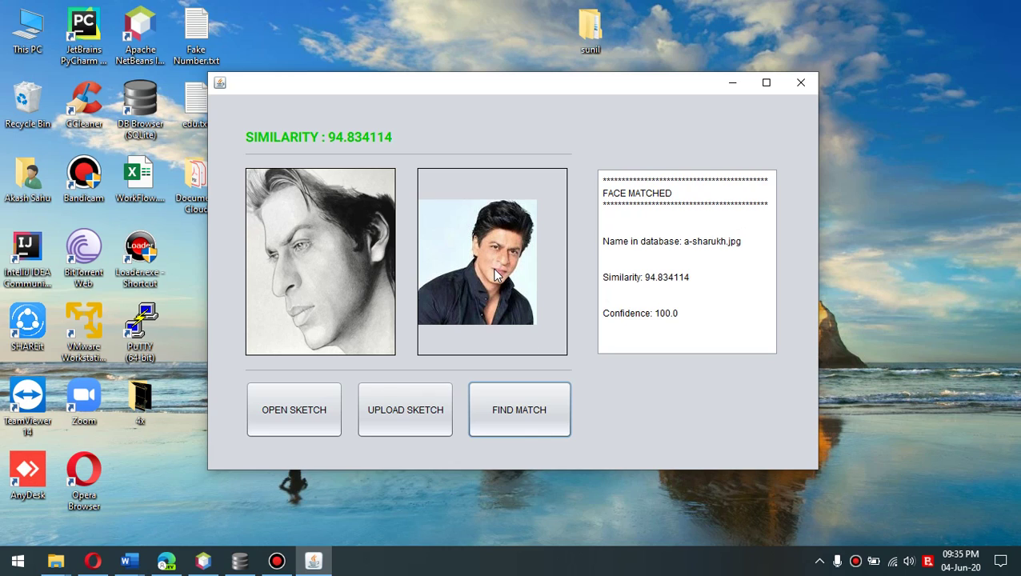
Load eye.jpg from the Pictures folder as the new sketch
click(322, 409)
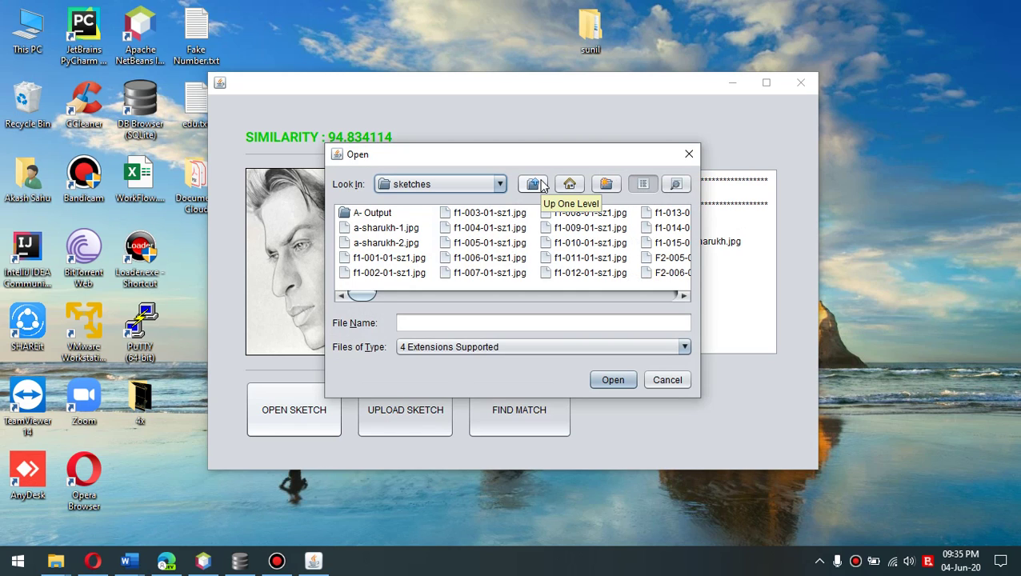
click(499, 184)
click(500, 201)
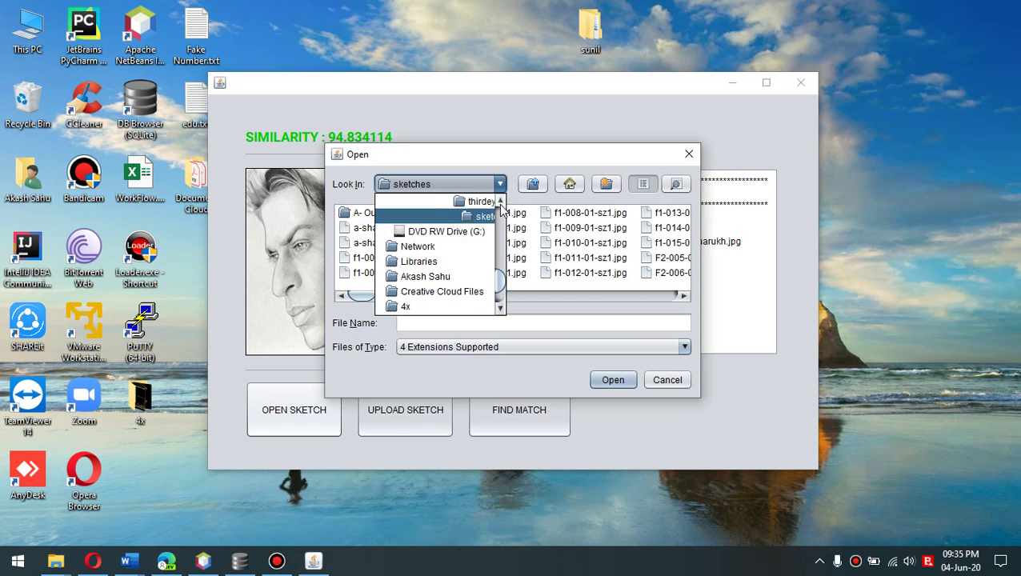
scroll(501, 206, up, 4)
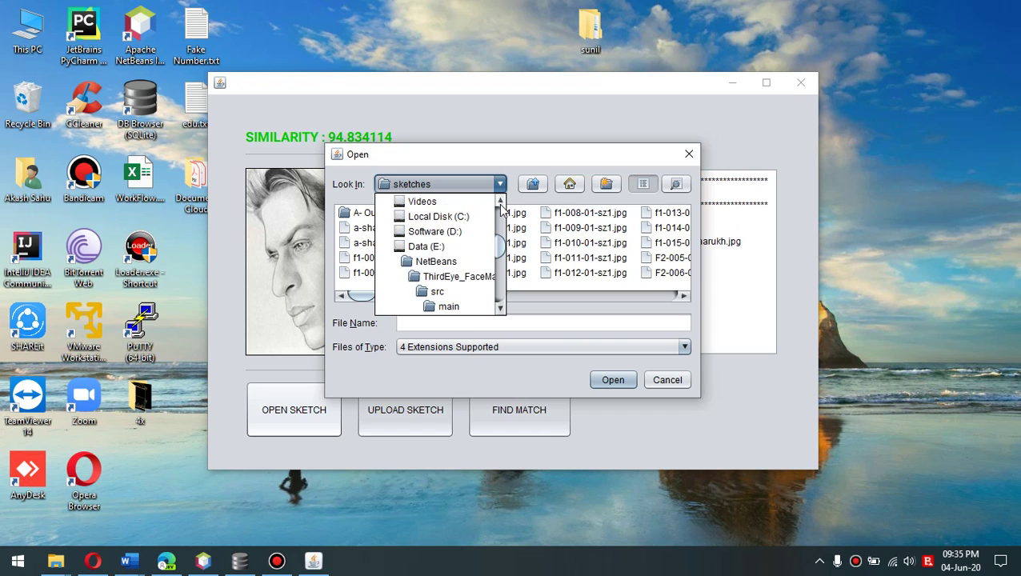
scroll(502, 206, up, 3)
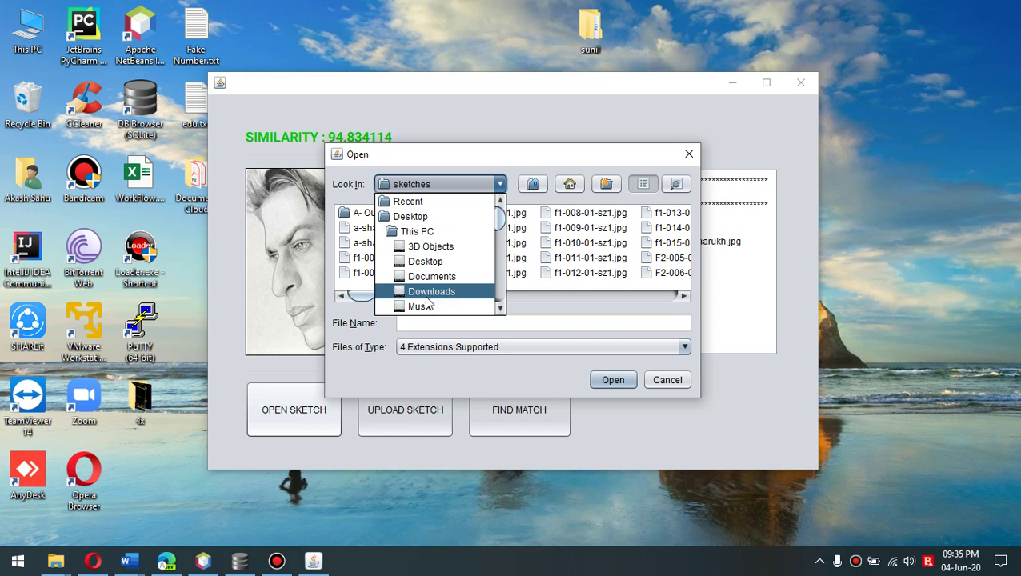
scroll(437, 288, down, 2)
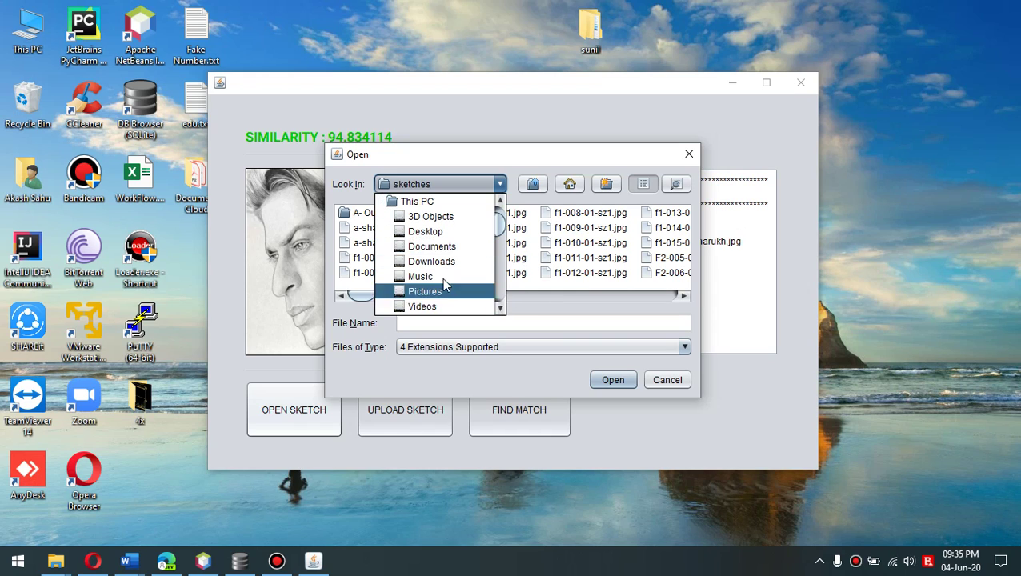
click(436, 292)
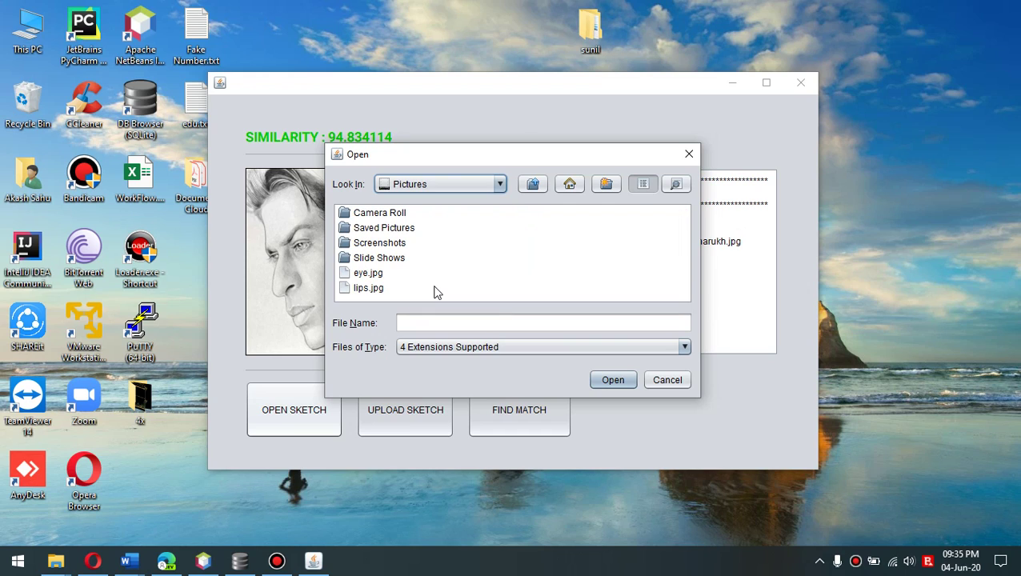
double_click(373, 275)
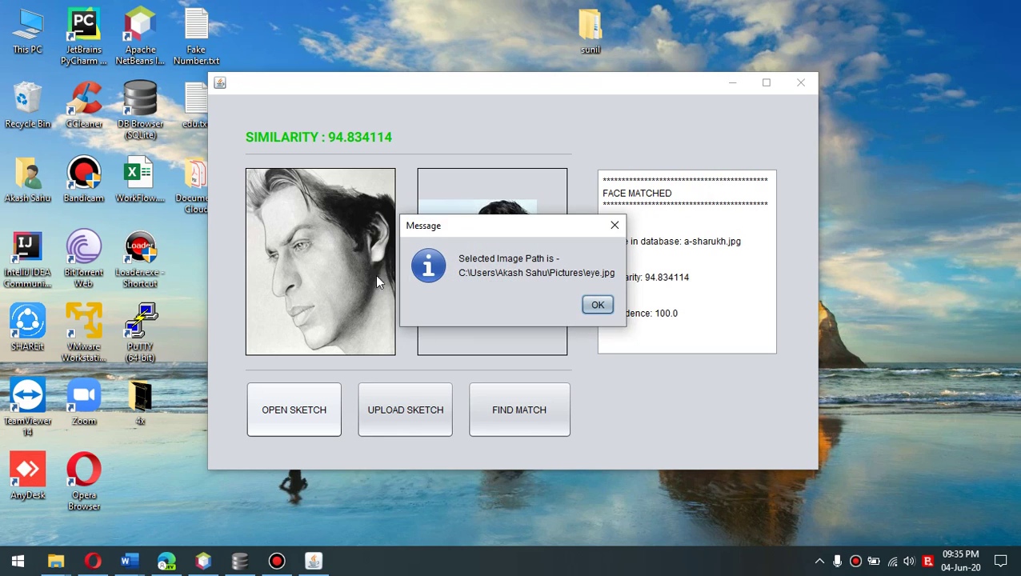
click(596, 304)
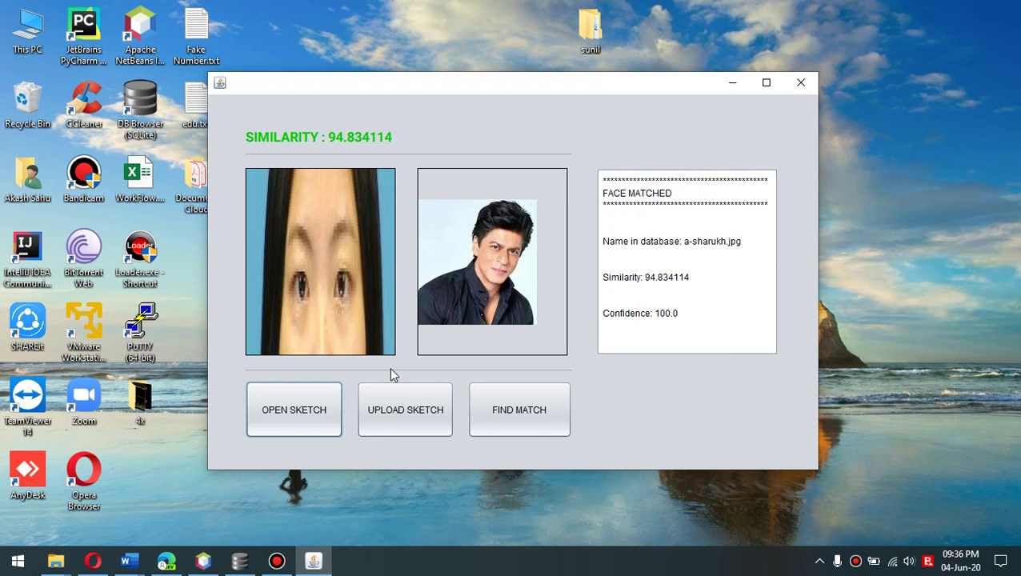
Upload the eye image and match it to f1-001-01.jpg at 95.81644 similarity
click(394, 410)
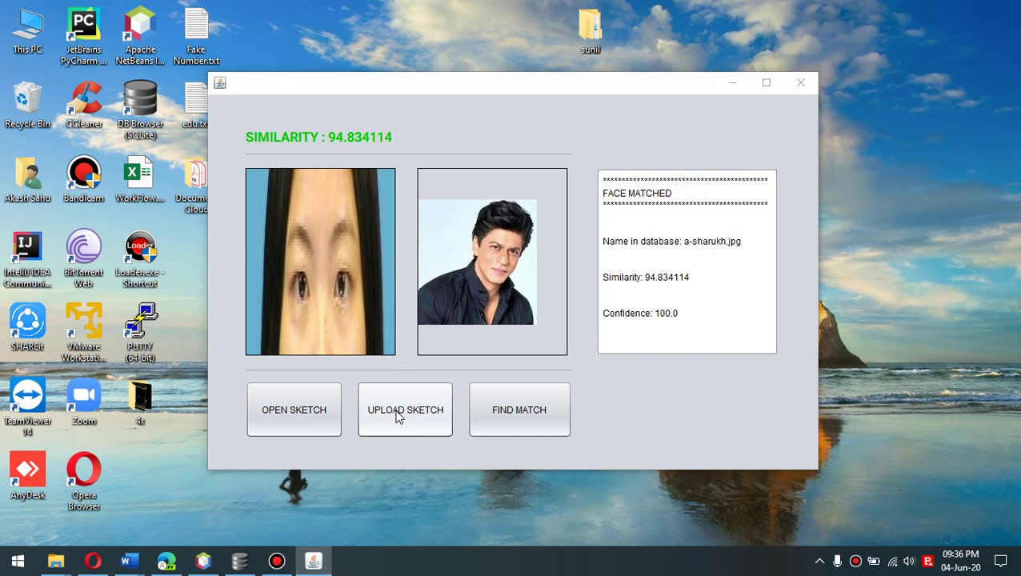
click(582, 306)
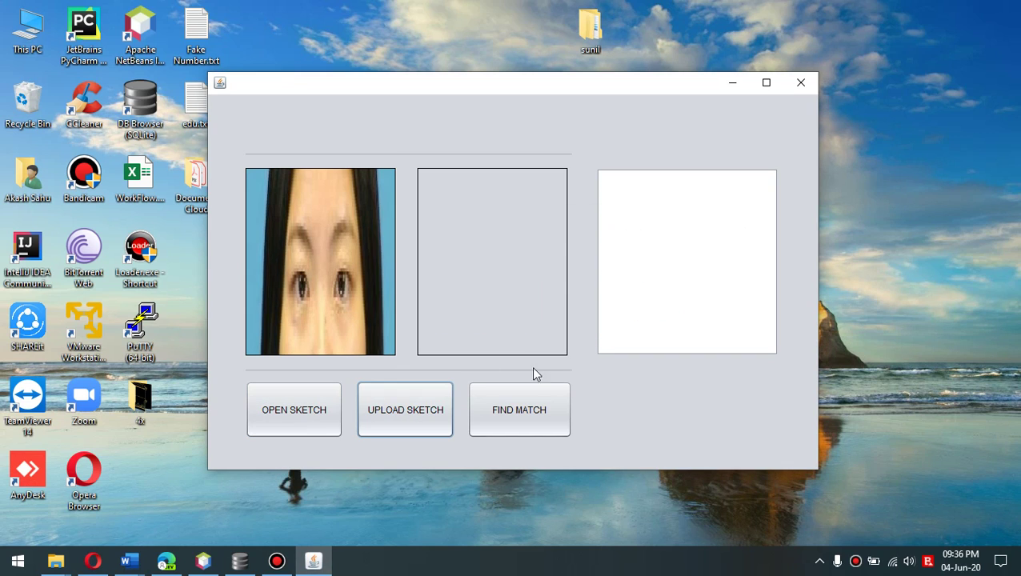
click(515, 415)
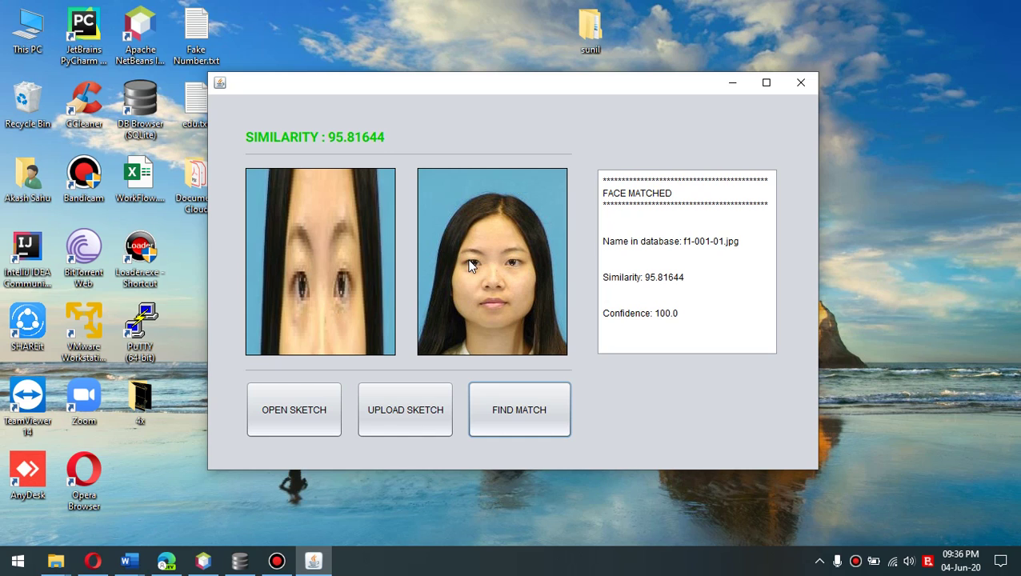
Load lips.jpg from the Pictures folder as the new sketch
click(304, 410)
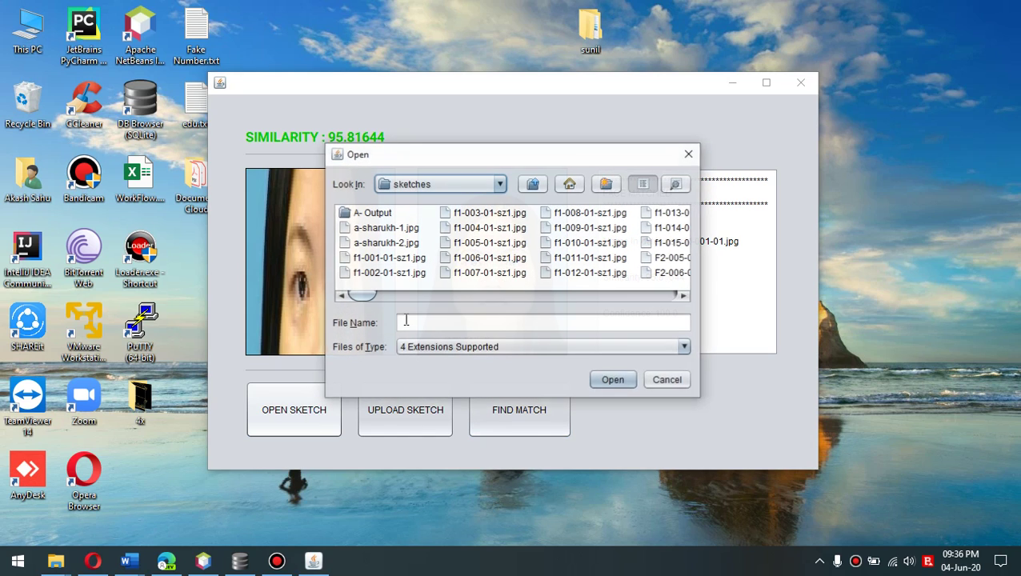
click(499, 184)
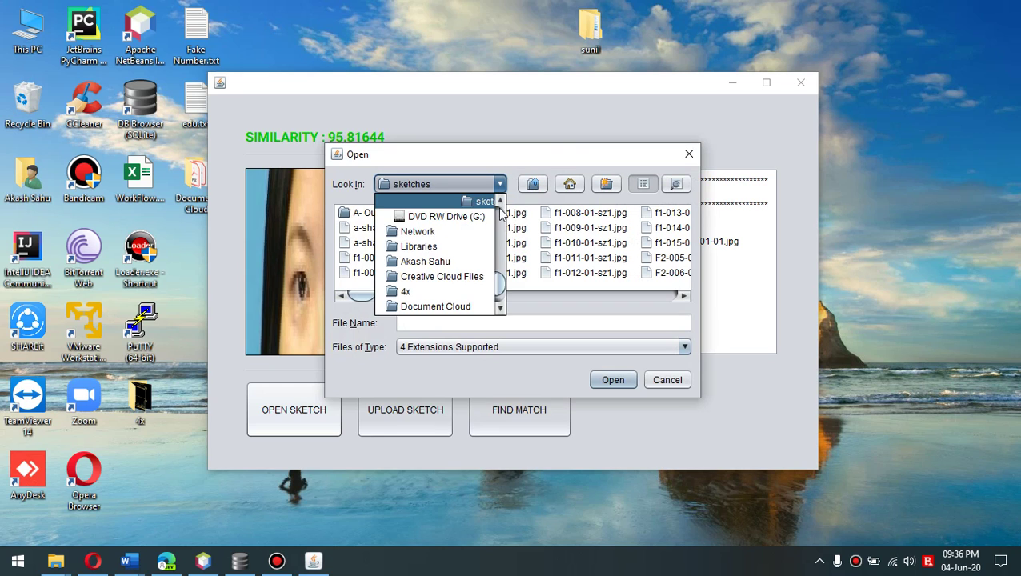
scroll(501, 203, up, 4)
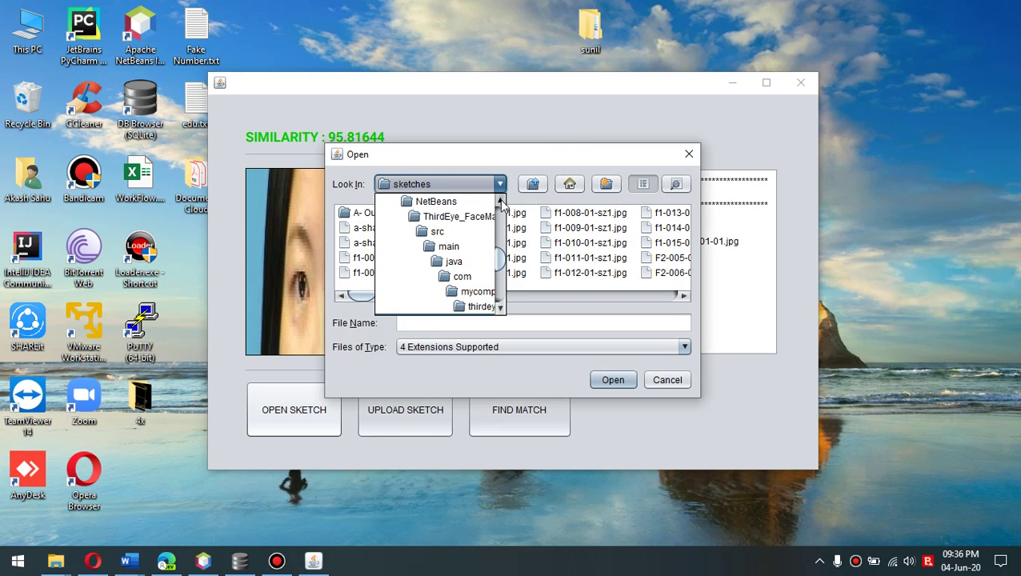
scroll(501, 203, up, 3)
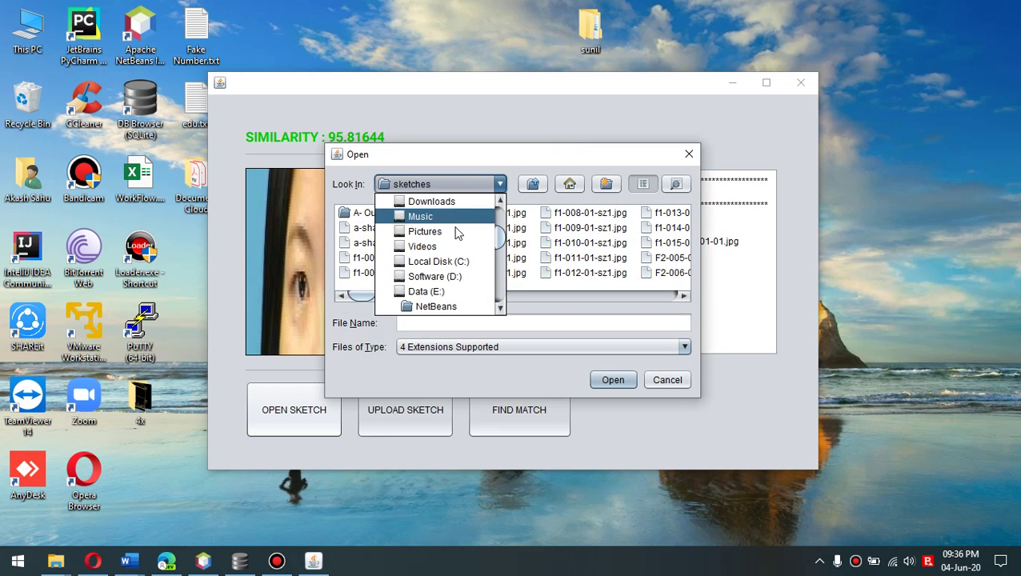
click(439, 240)
click(365, 289)
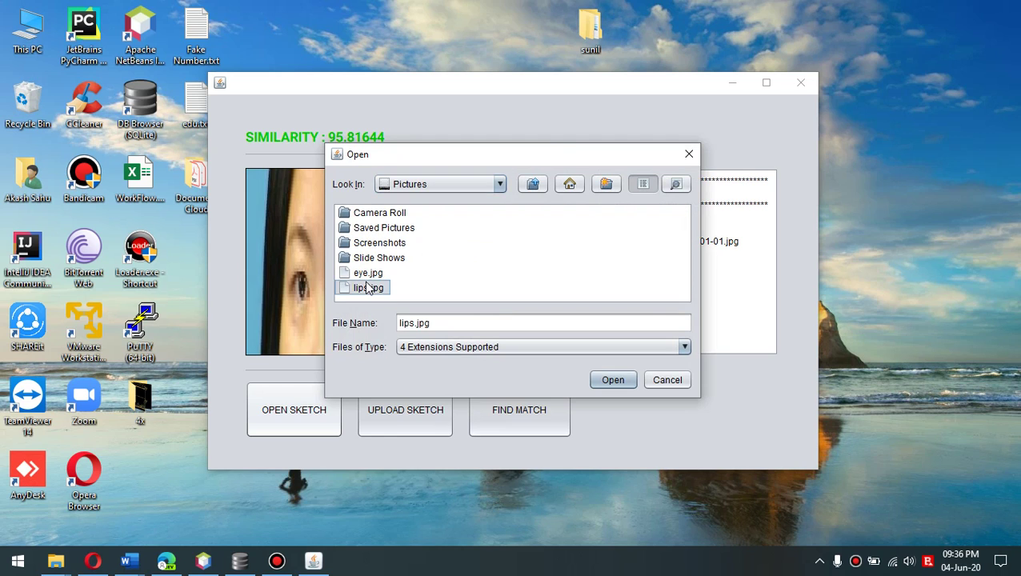
click(365, 289)
click(596, 303)
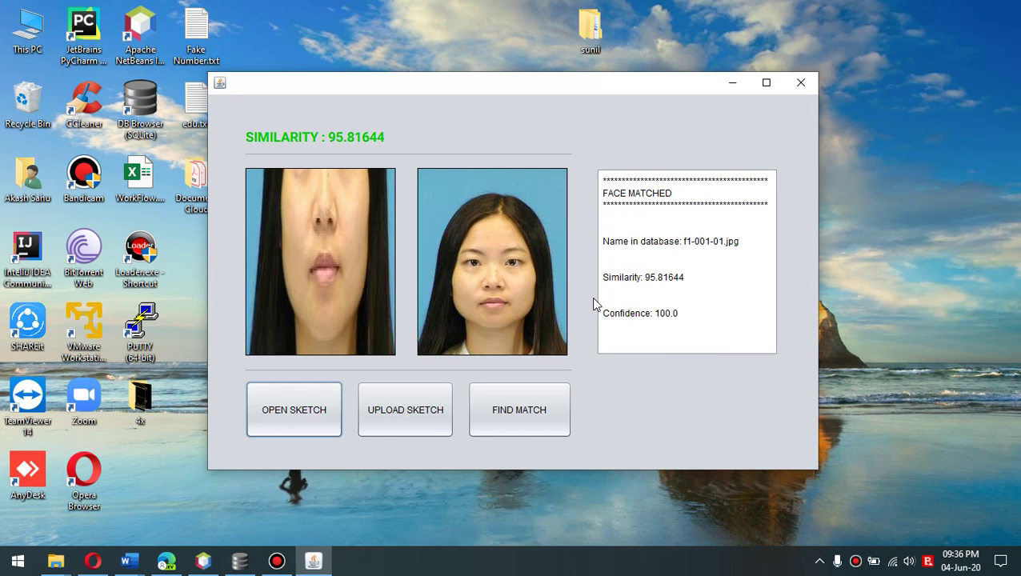
Upload the lips image and find its match, f1-003-01.jpg at 79.26813 similarity
click(403, 404)
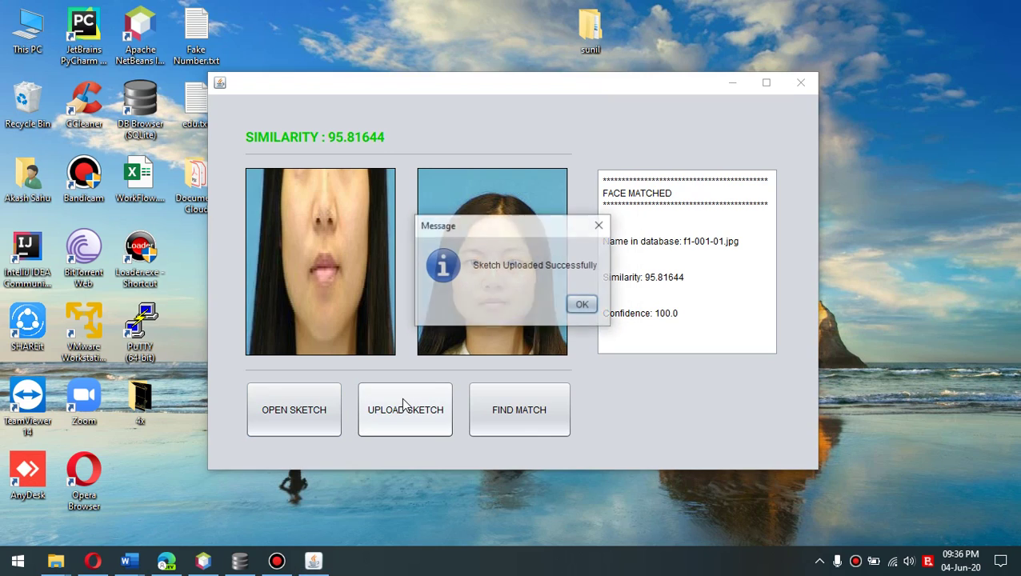
click(584, 303)
click(520, 406)
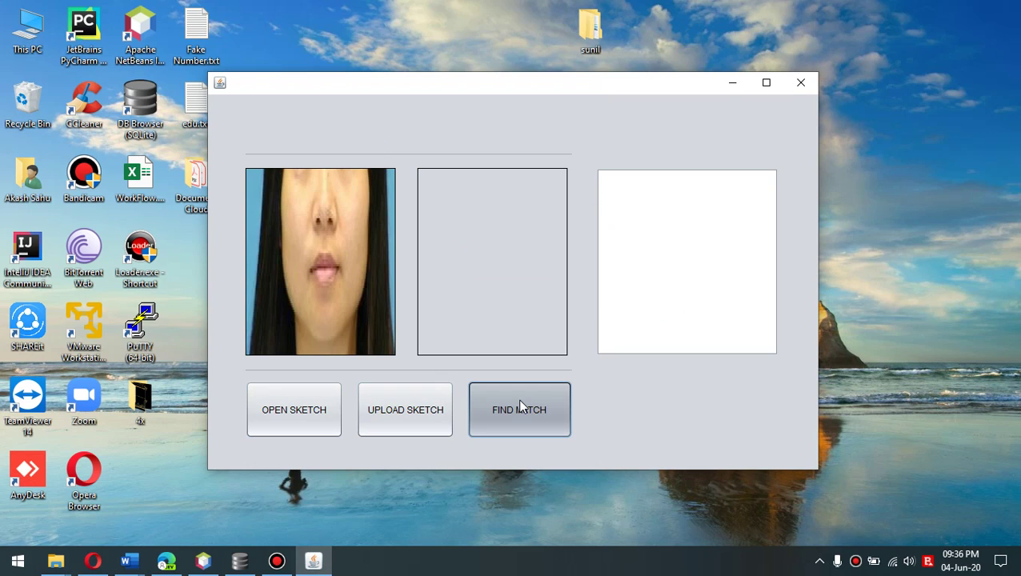